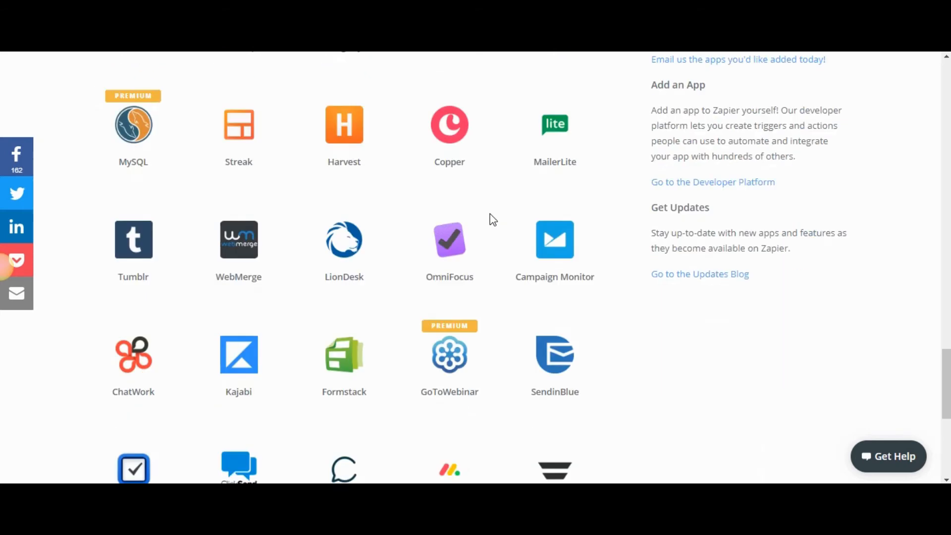
scroll(490, 218, up, 15)
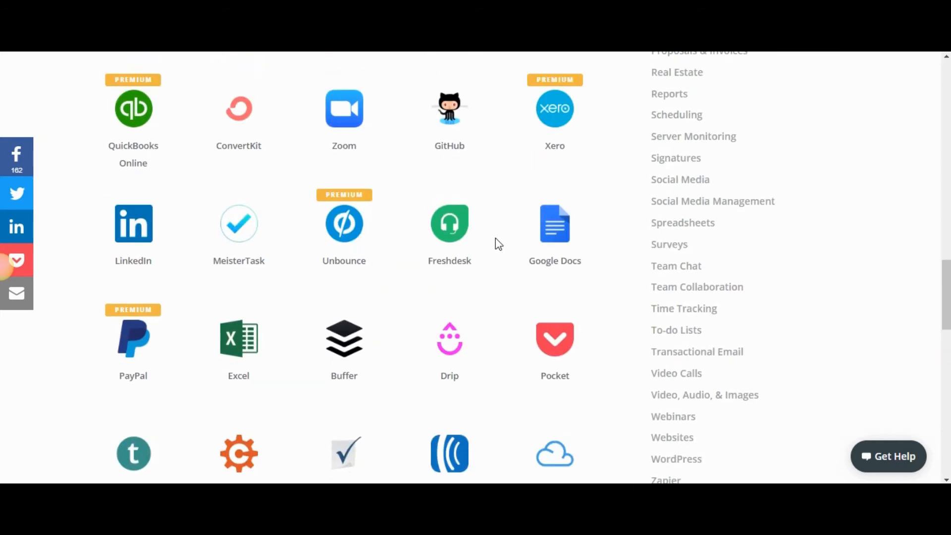
mouse_move(484, 240)
scroll(488, 164, up, 3)
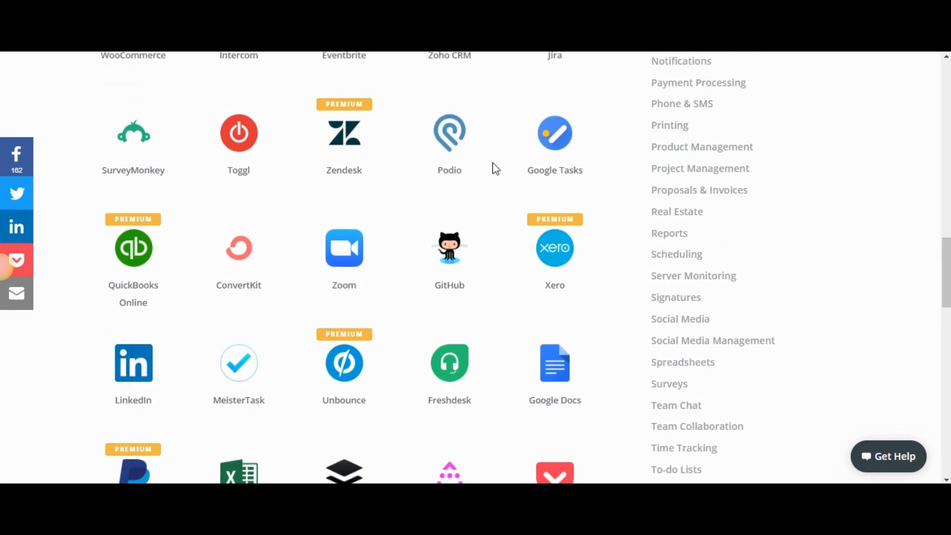
scroll(518, 200, up, 10)
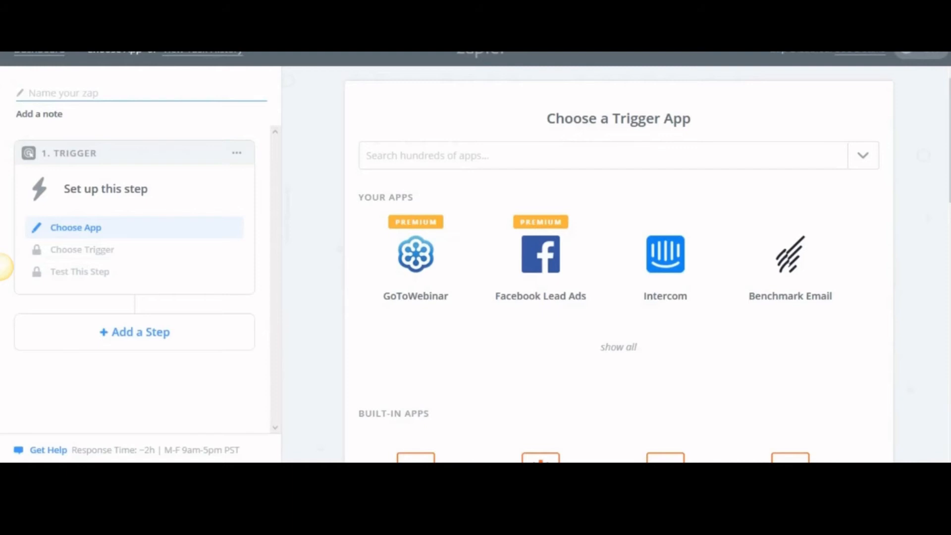
- Set Facebook Lead Ads New Lead as the trigger, then test and save its Benchmark España account
click(540, 254)
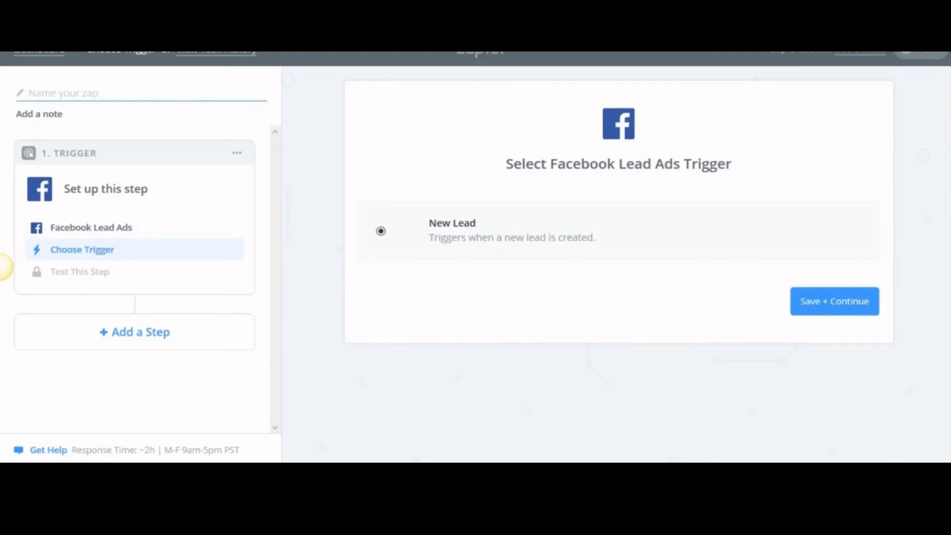
click(835, 301)
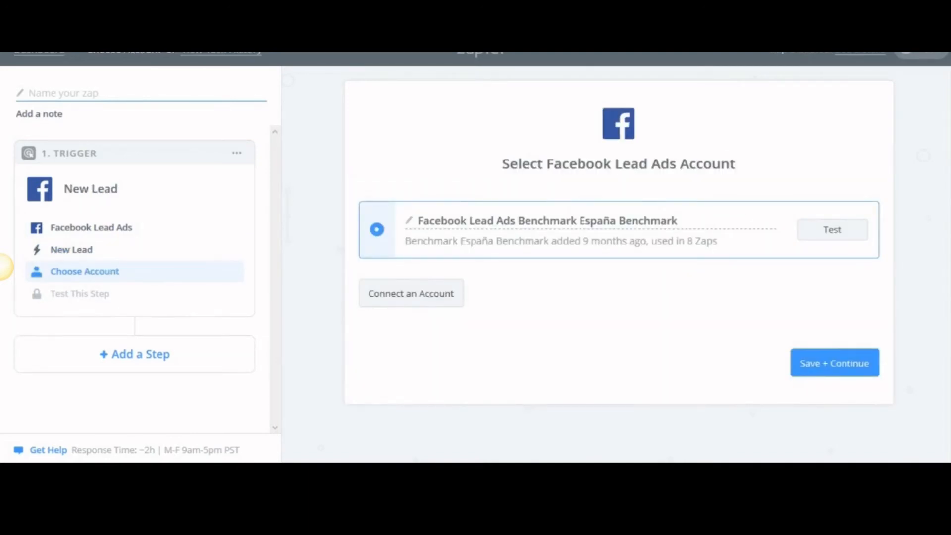
click(832, 229)
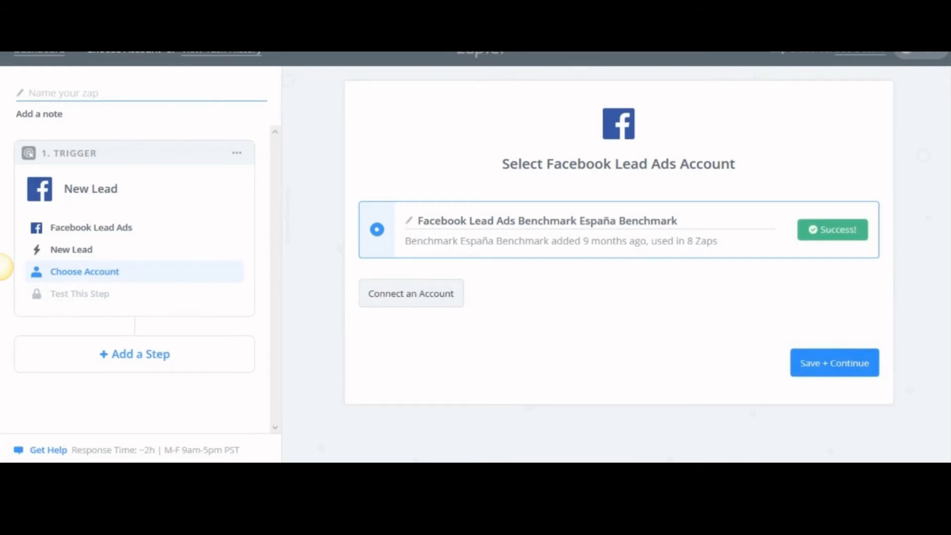
click(834, 363)
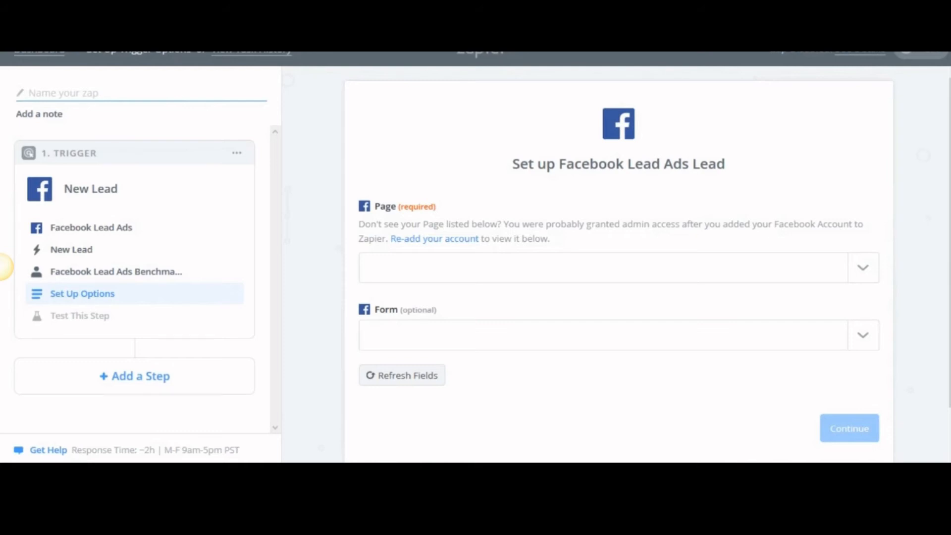
- Set the trigger's Page to Benchmark España and its Form to GDPR - ES, and pull in a sample lead
scroll(618, 267, down, 1)
click(863, 219)
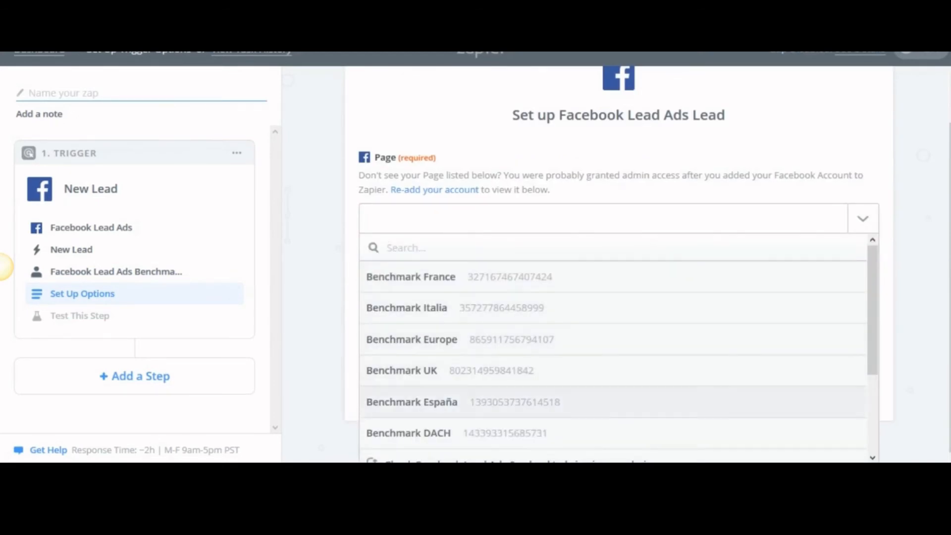
click(412, 402)
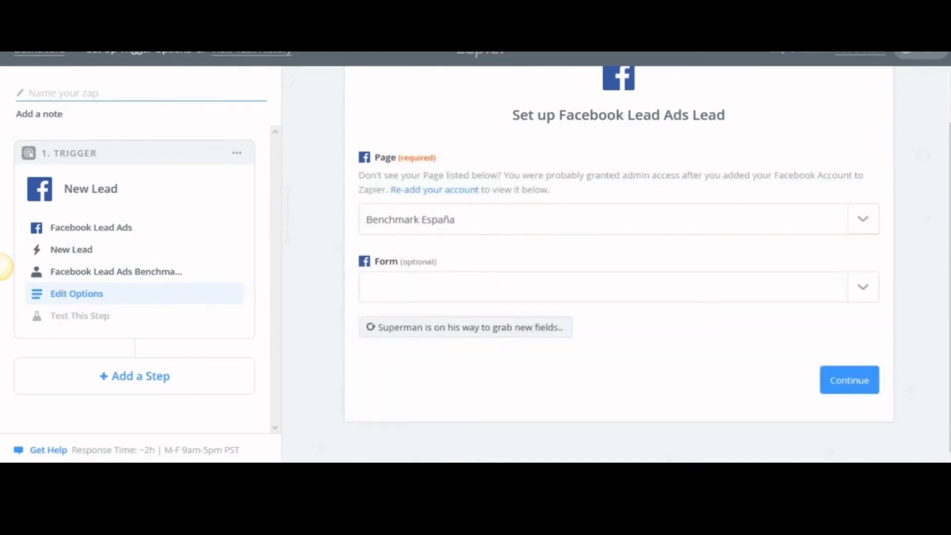
click(603, 287)
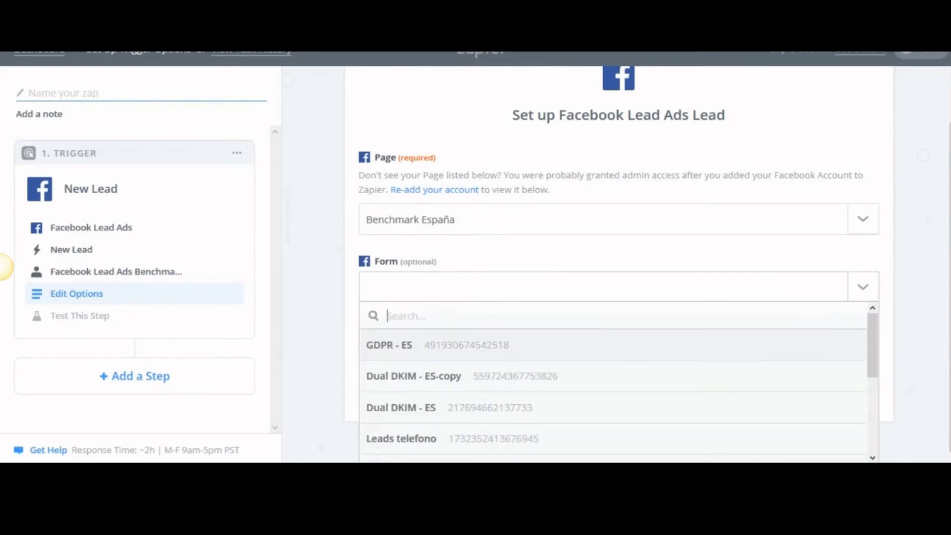
click(397, 344)
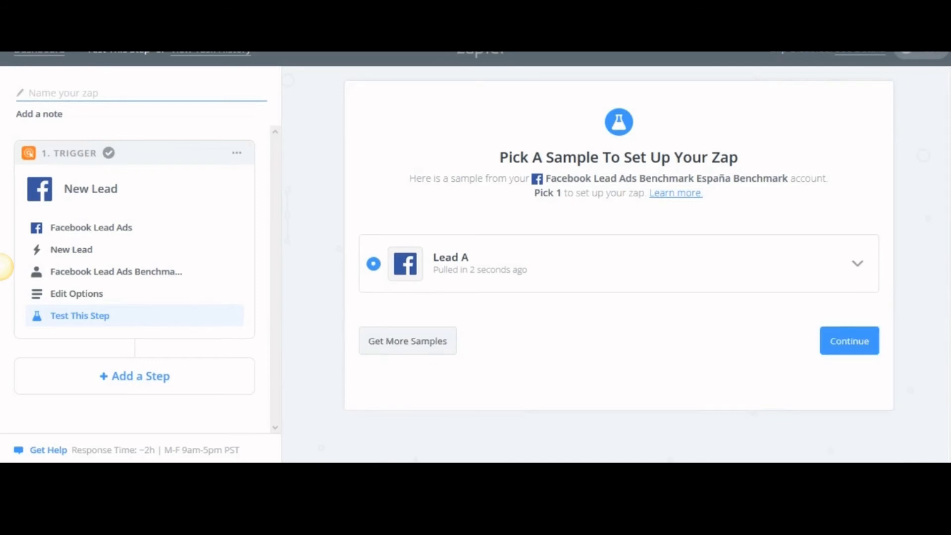
- Examine the fields of the Lead A sample, including the creation time and the email field
click(857, 263)
scroll(619, 267, down, 3)
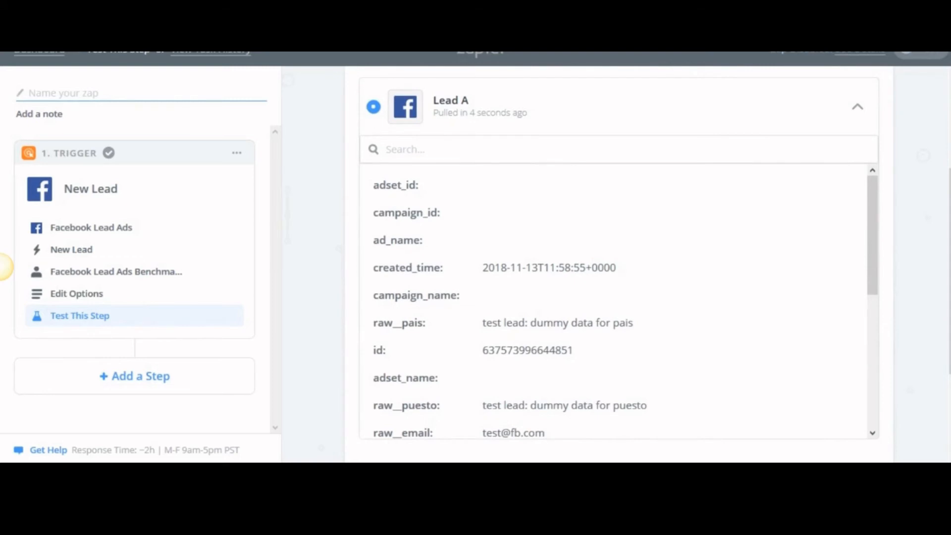
double_click(409, 267)
scroll(413, 265, down, 1)
drag(422, 244, 377, 249)
scroll(396, 247, down, 1)
drag(430, 275, 383, 276)
scroll(619, 299, down, 1)
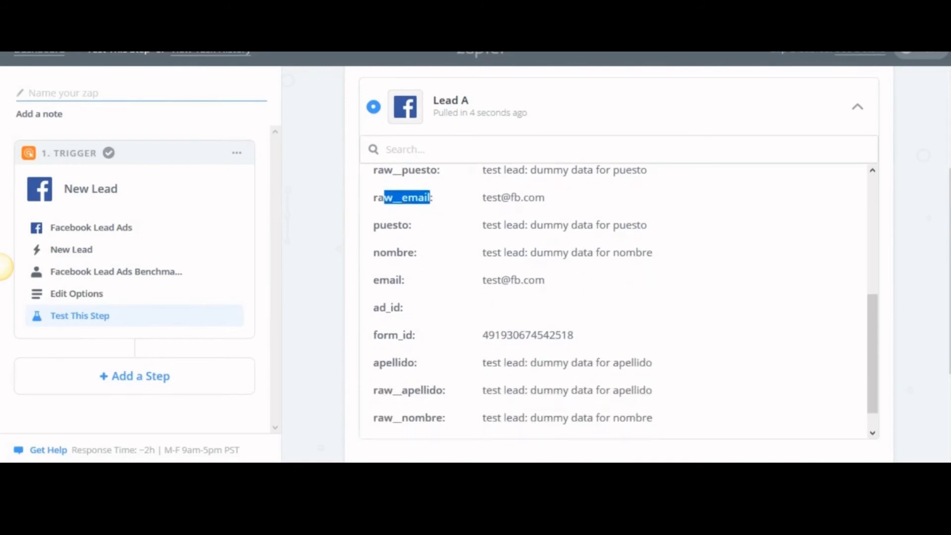
scroll(619, 247, down, 1)
scroll(619, 222, up, 4)
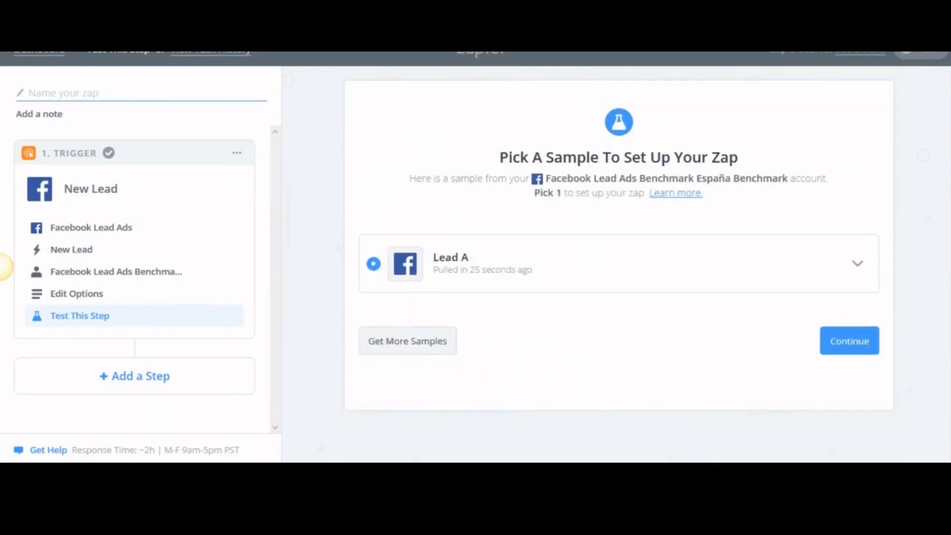
- Accept the Lead A sample and add a Benchmark Email action step that uses Create Contact
click(849, 341)
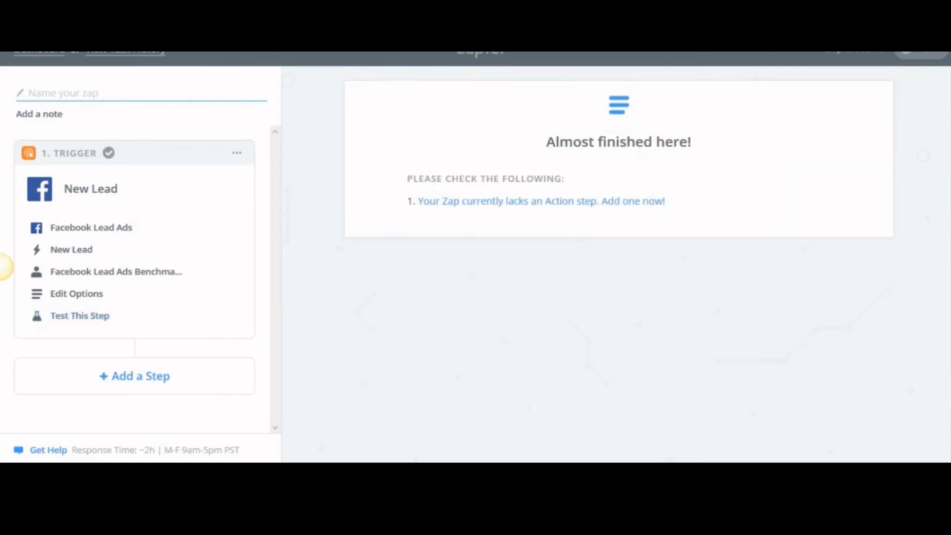
click(541, 201)
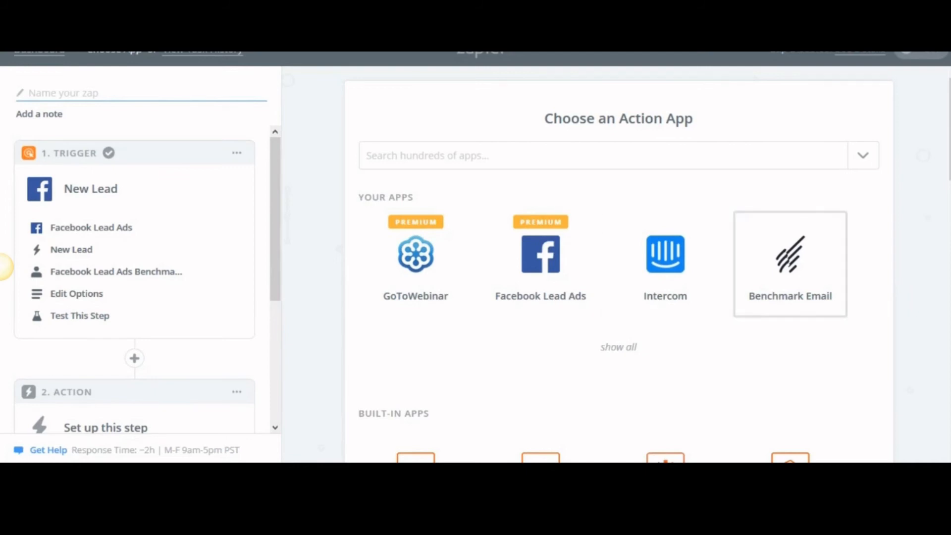
click(790, 264)
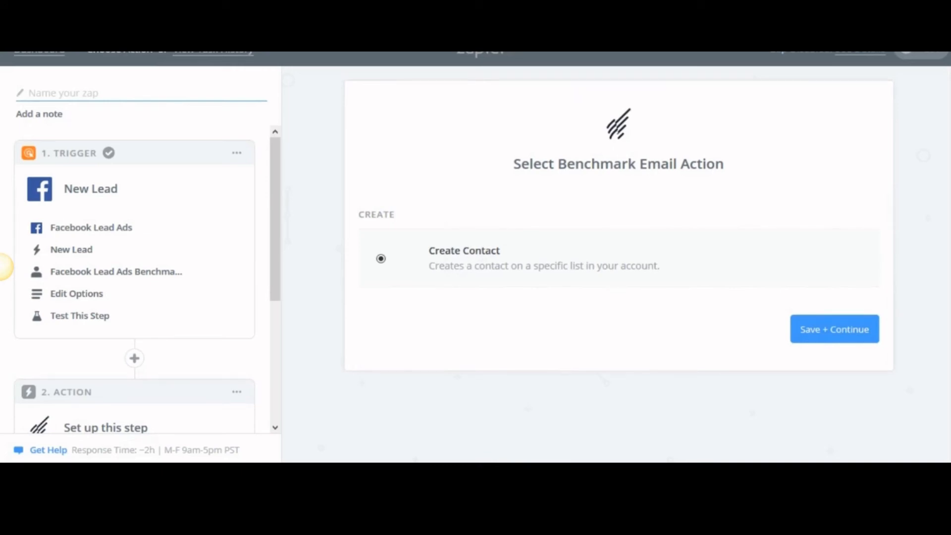
click(834, 328)
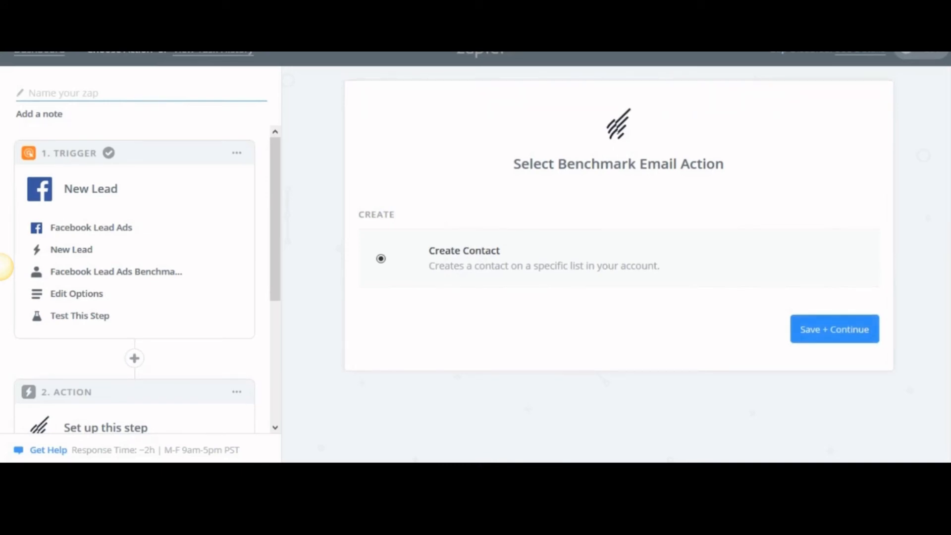
- Select and save Benchmark España as the Benchmark Email account for the action
scroll(535, 261, down, 2)
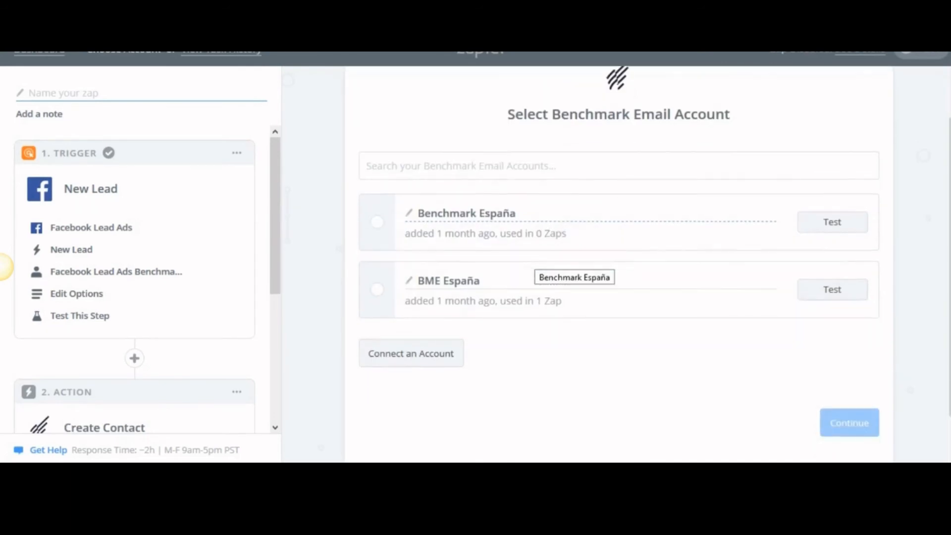
click(376, 193)
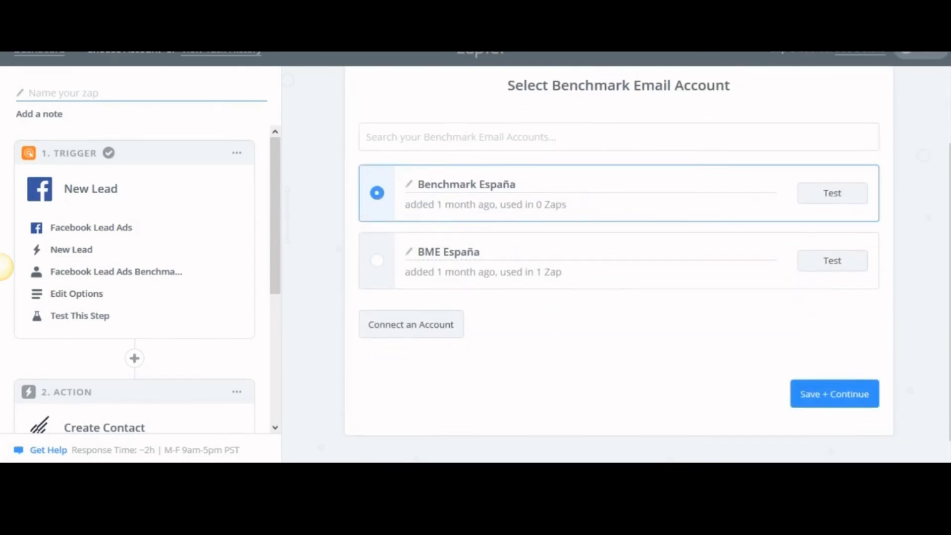
click(834, 394)
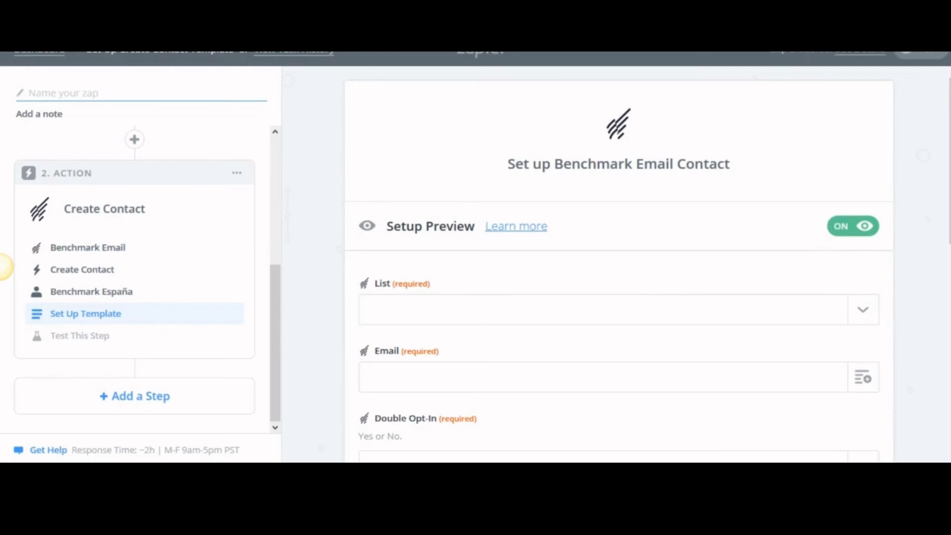
- Set the contact template's List to Lista Total de Clientes (Ejemplo) and its Email to "email", and continue to the test
scroll(618, 262, down, 3)
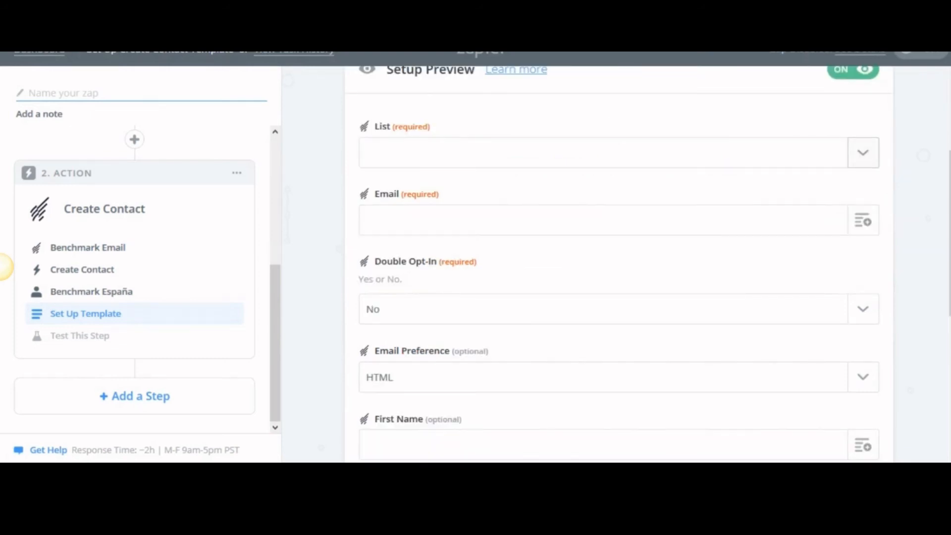
click(863, 153)
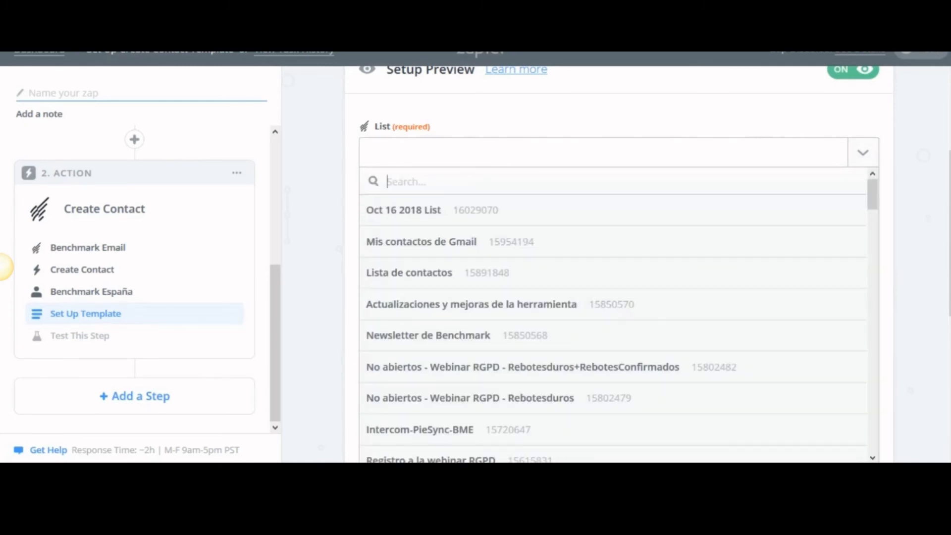
text(e)
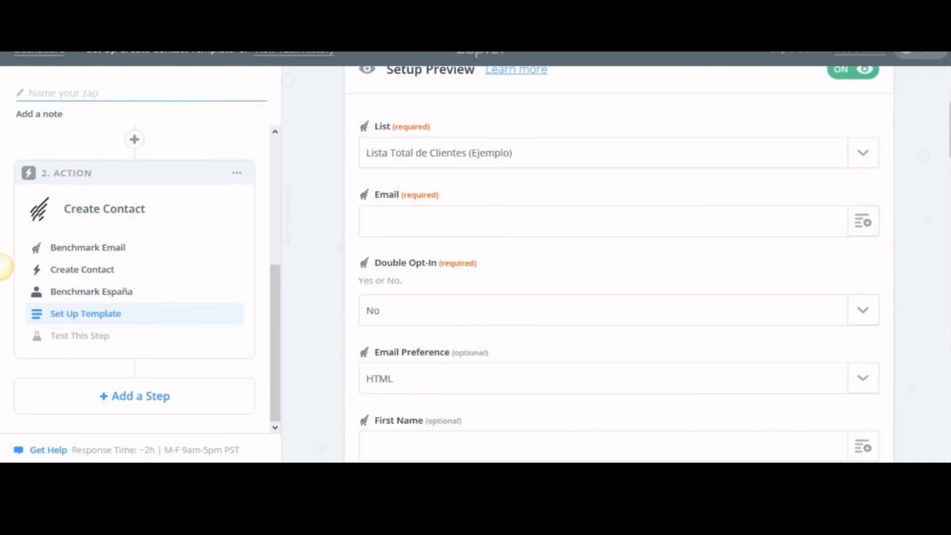
drag(400, 194, 375, 195)
click(602, 222)
text(email)
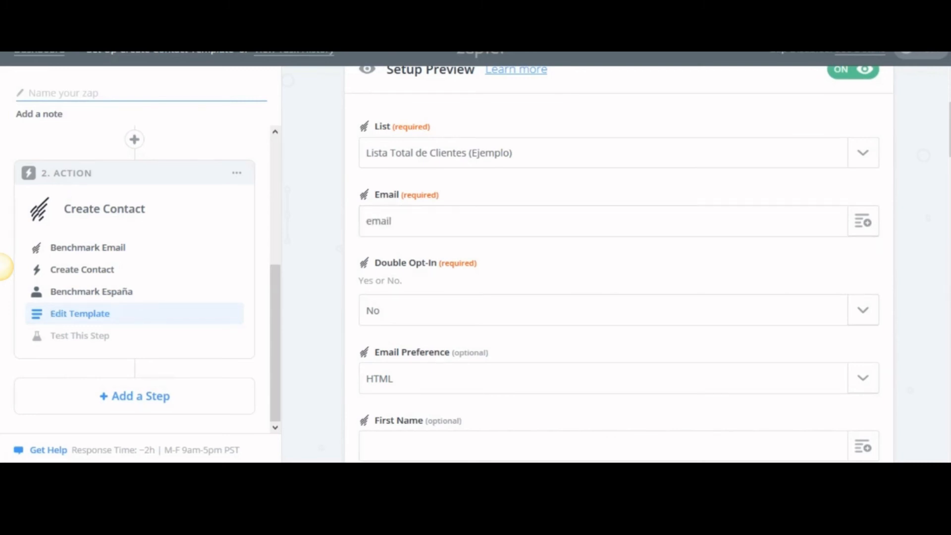
scroll(602, 222, down, 3)
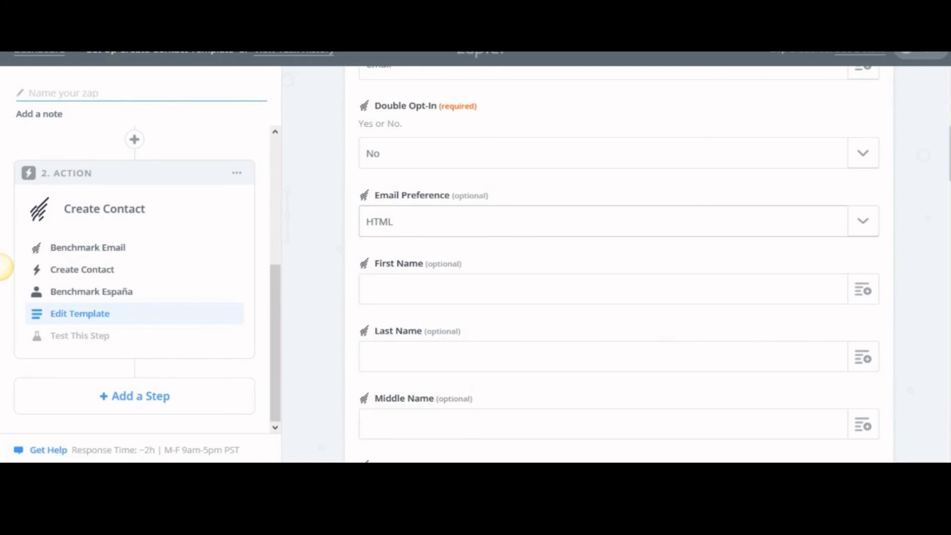
scroll(619, 265, down, 3)
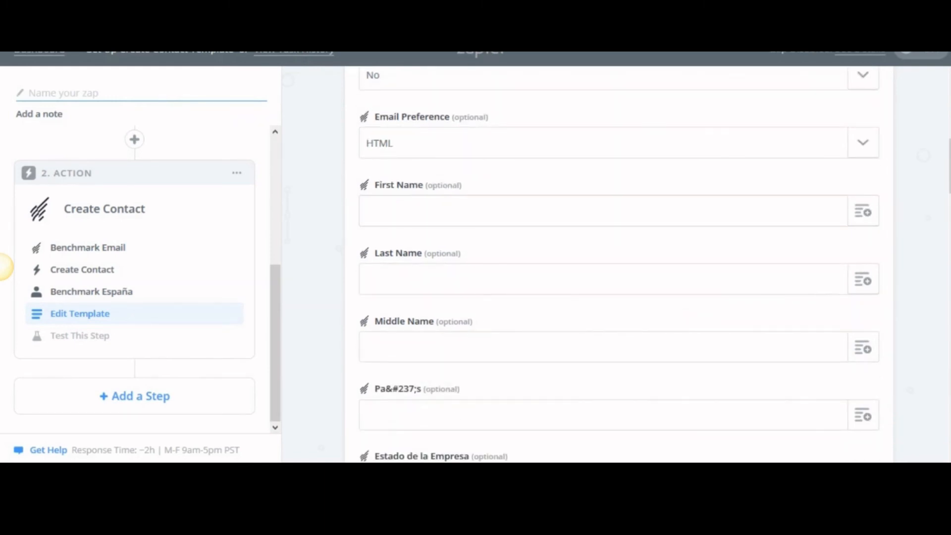
scroll(618, 265, down, 3)
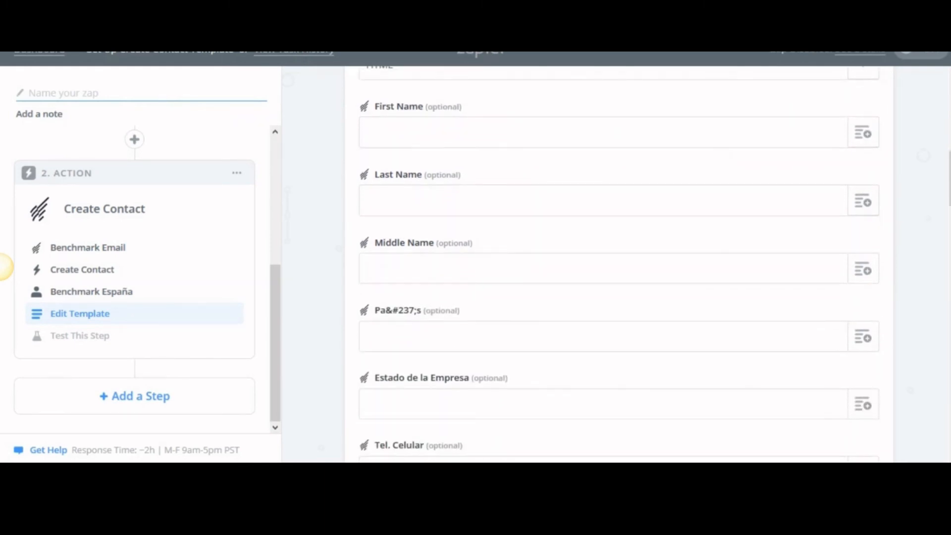
scroll(618, 265, down, 15)
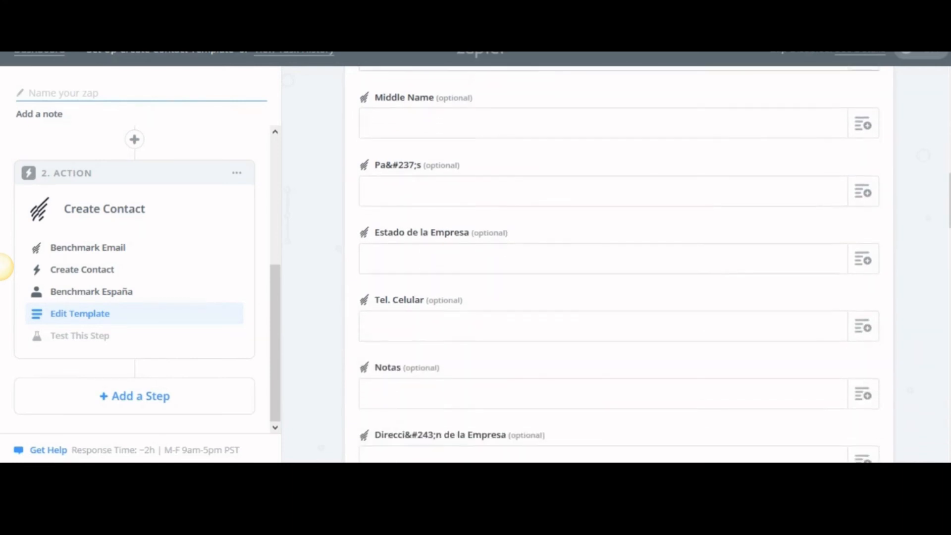
scroll(619, 264, down, 20)
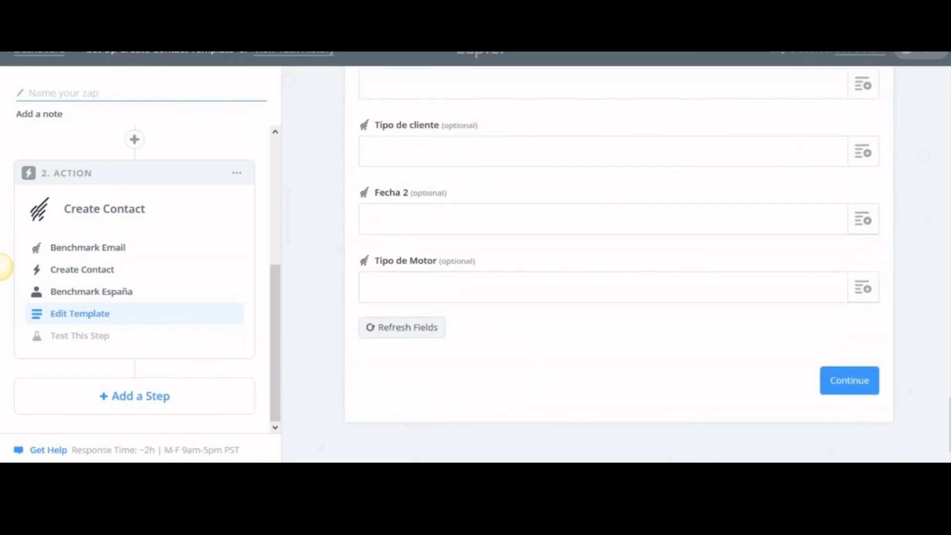
click(849, 379)
- Review the sample contact's fields and proceed past the Benchmark Email test step
scroll(619, 264, down, 2)
scroll(619, 265, down, 2)
scroll(618, 265, up, 4)
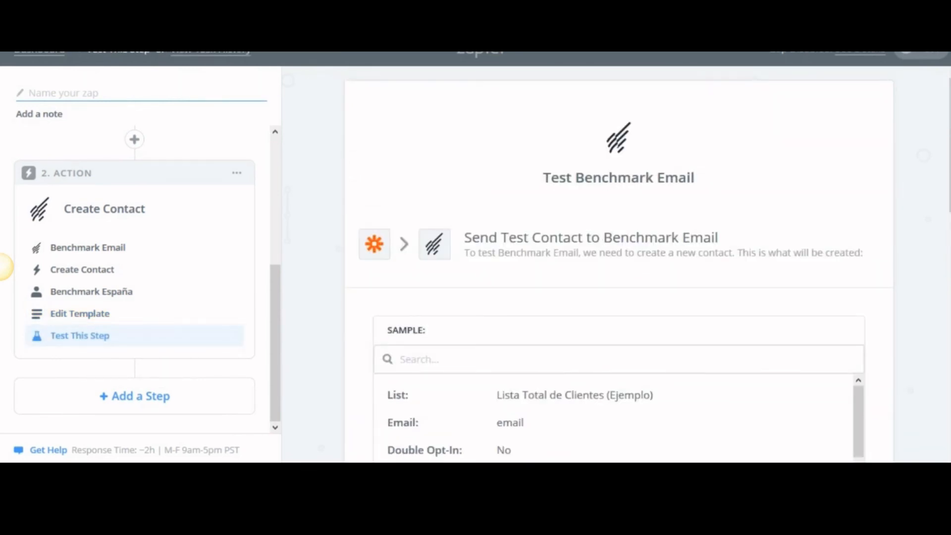
scroll(614, 322, down, 10)
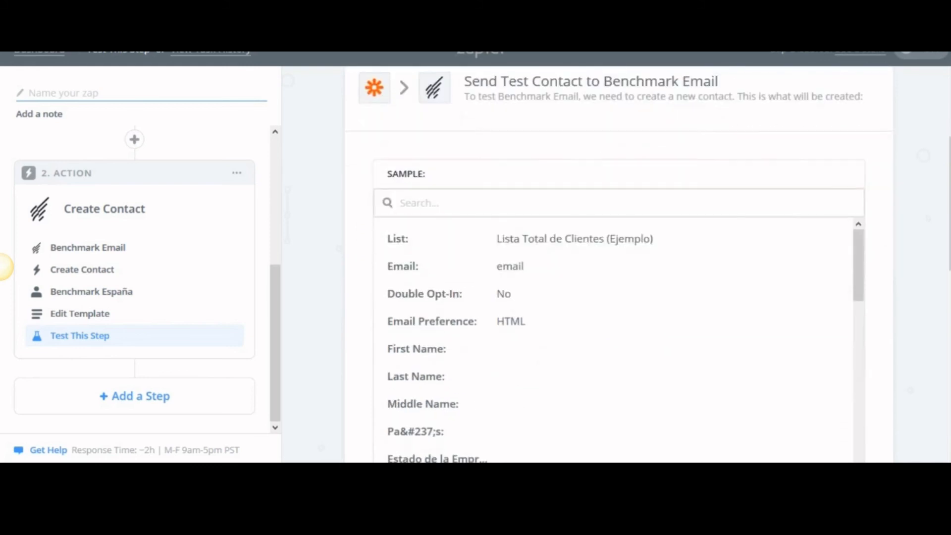
scroll(614, 322, down, 8)
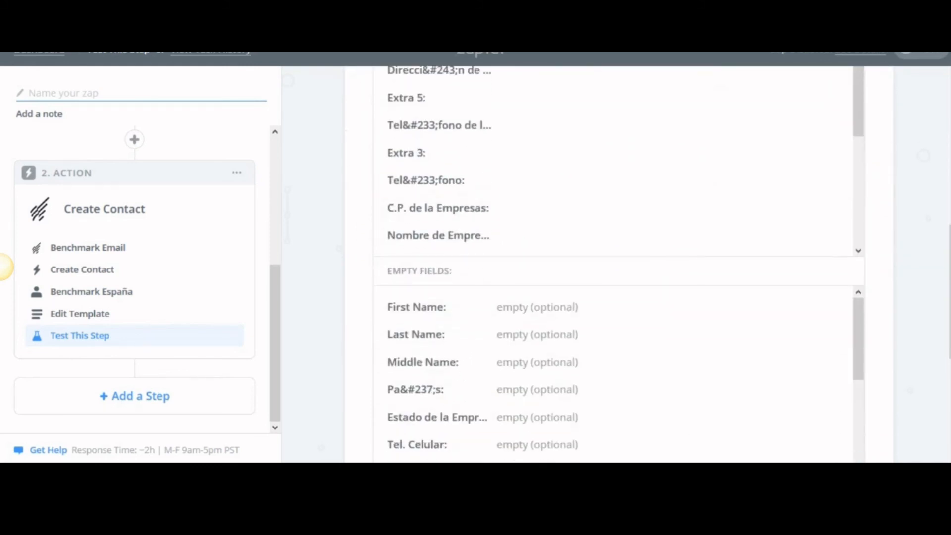
click(402, 368)
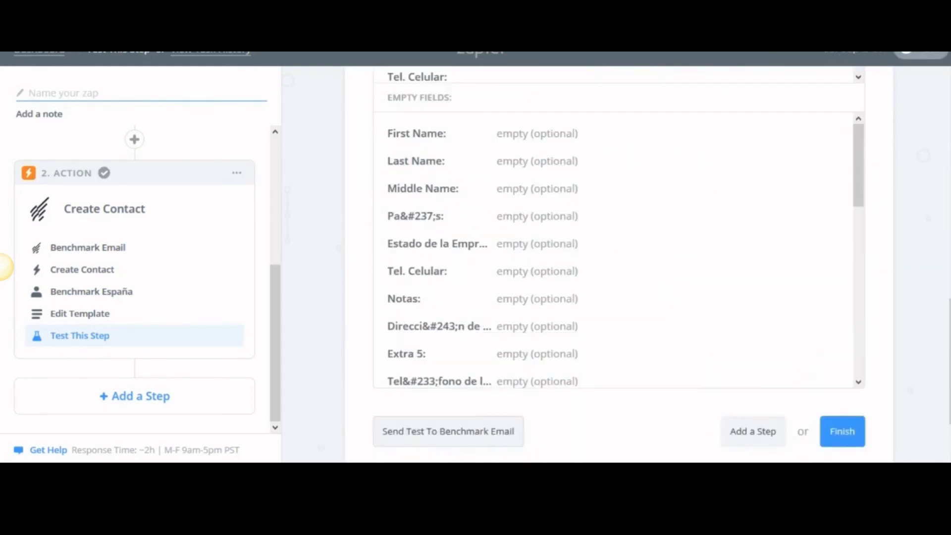